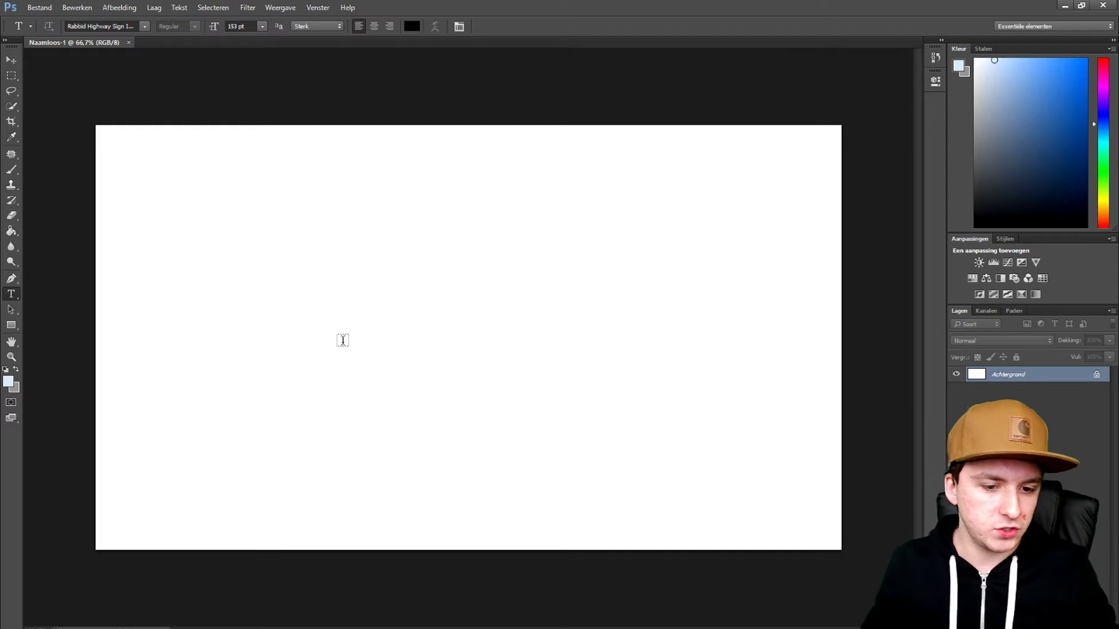
Type 'JustAlexHalford' on the canvas, commit it, and drag it to the centre
click(342, 341)
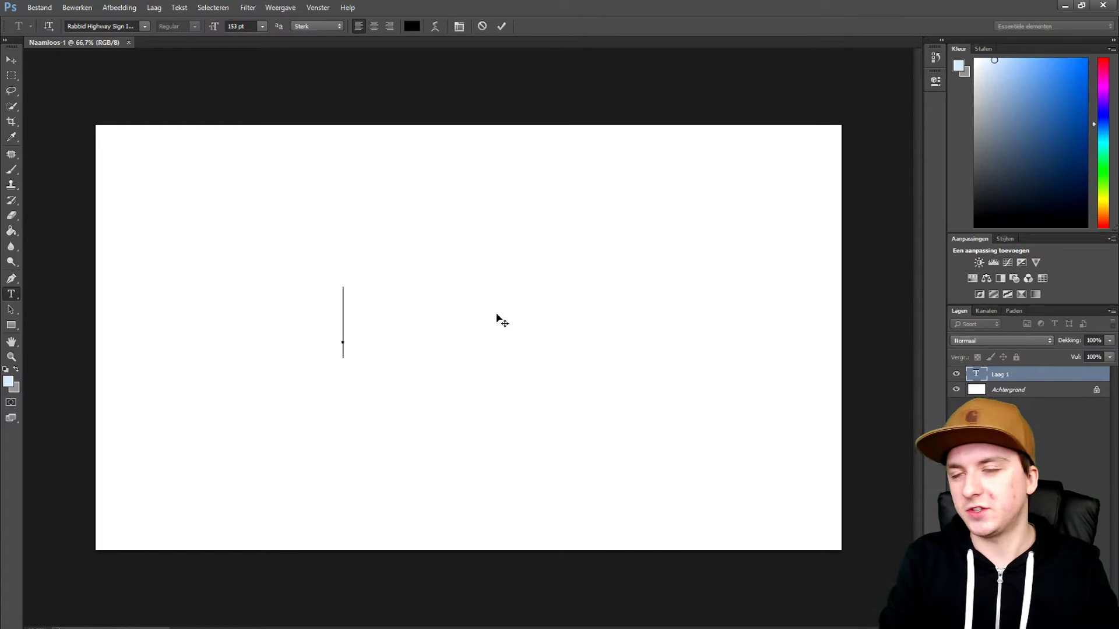
text(Just)
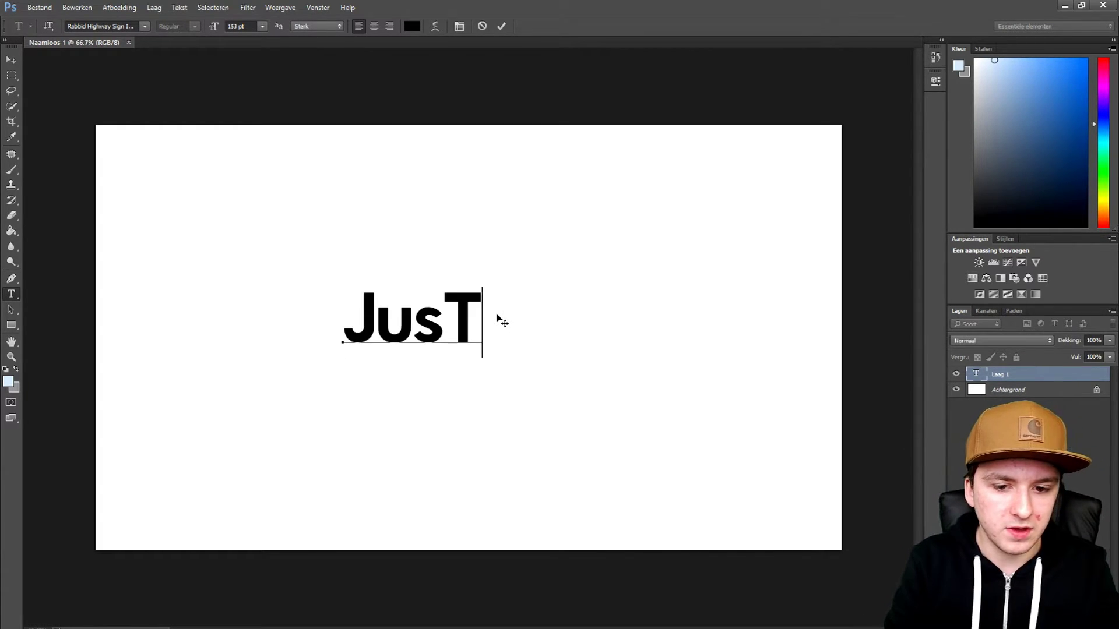
text(AlexHalford)
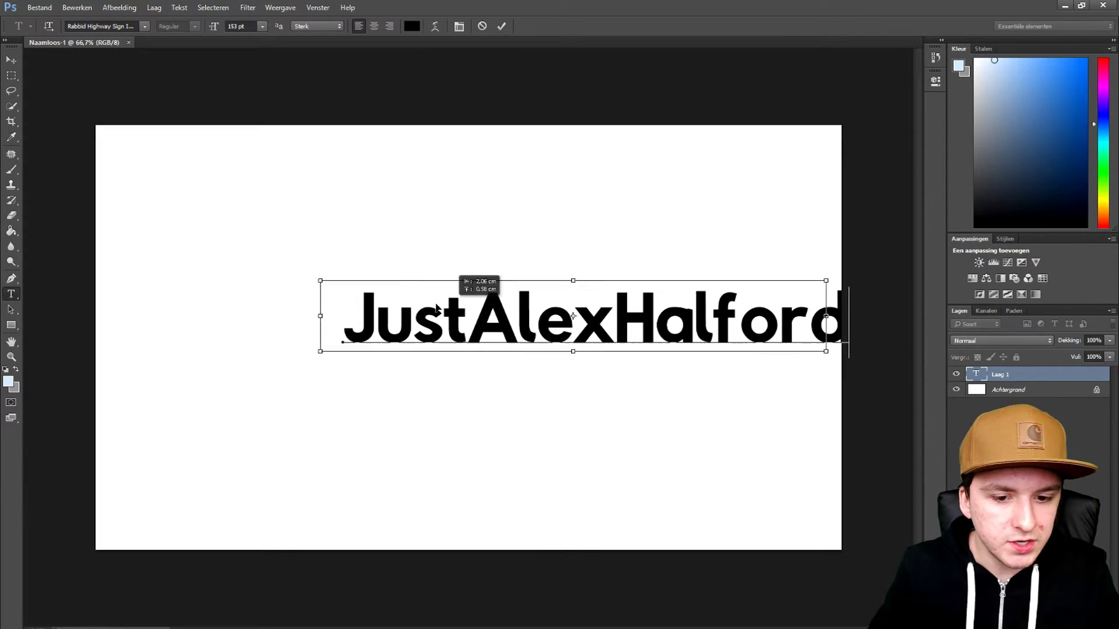
drag(479, 282, 404, 284)
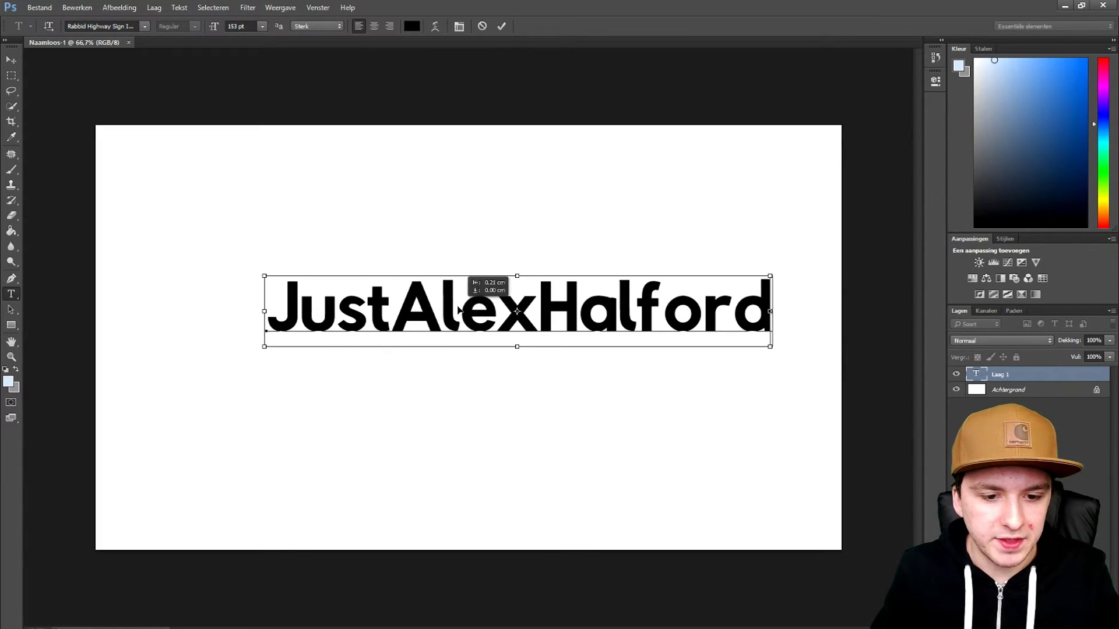
drag(499, 282, 453, 301)
click(502, 26)
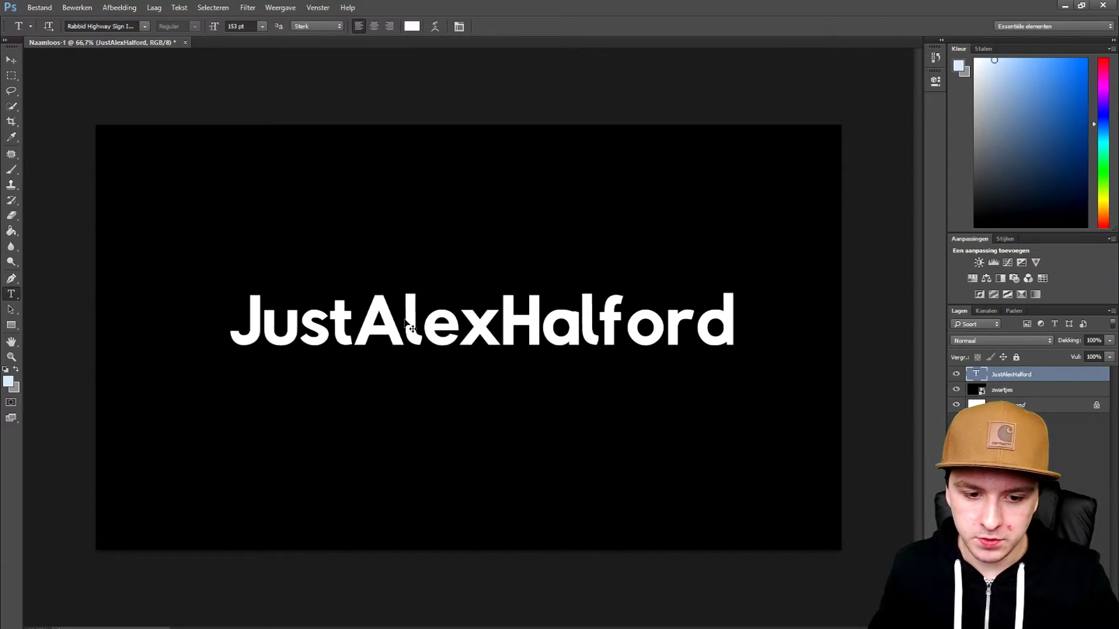
drag(408, 325, 400, 325)
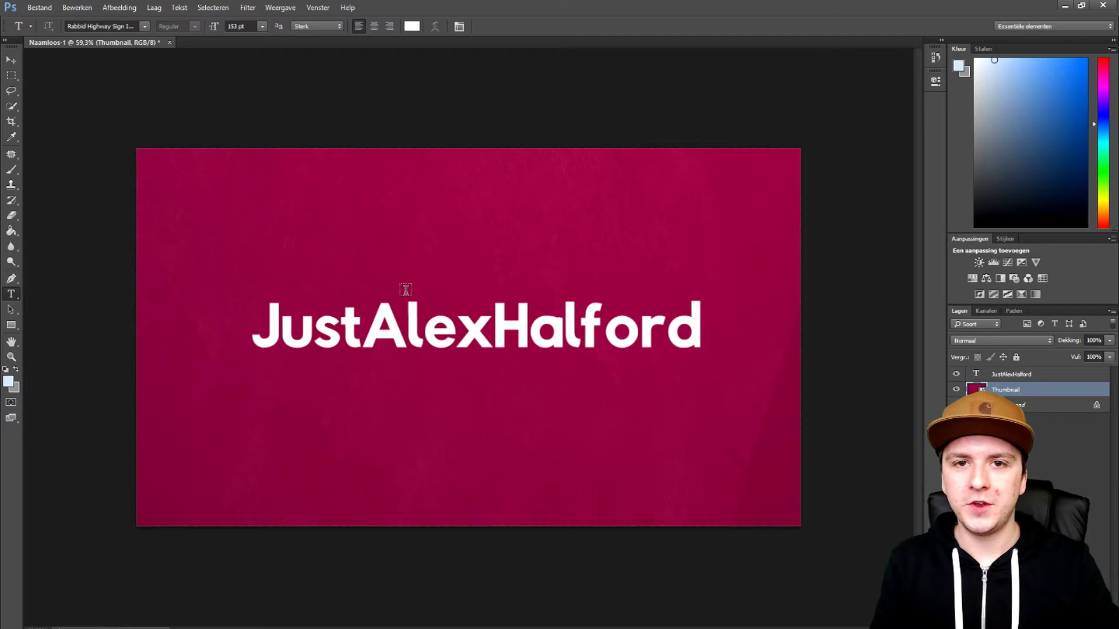
Dismiss the selection options and nudge the JustAlexHalford text slightly right and down
click(213, 8)
click(502, 42)
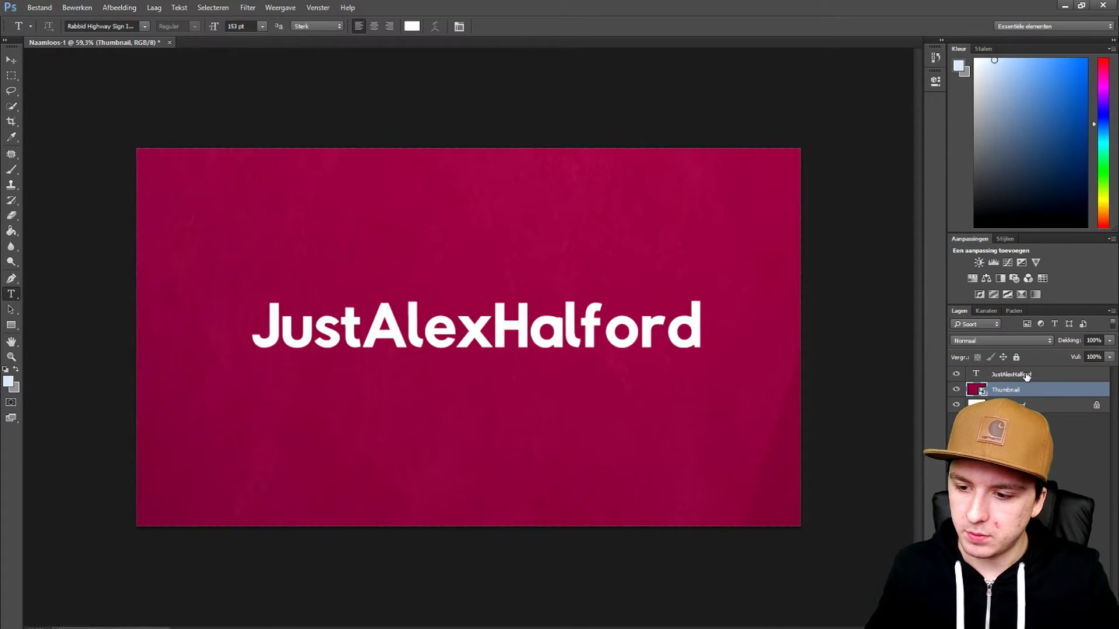
drag(505, 335, 505, 339)
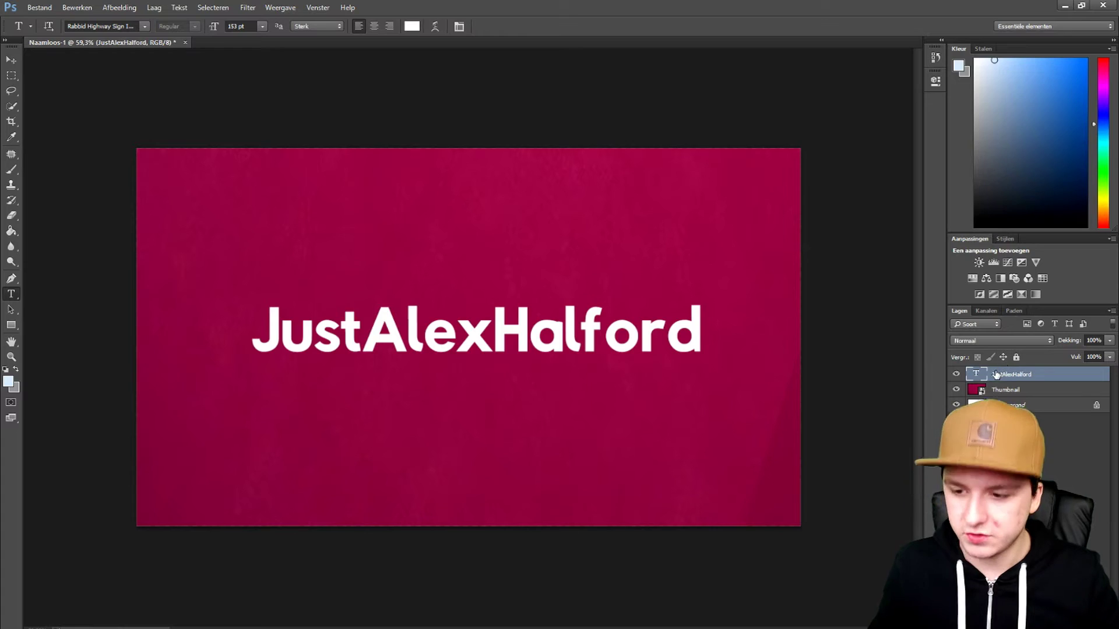
Bring up Blending Options for the JustAlexHalford layer and move the Layer Style dialog to the top
right_click(505, 215)
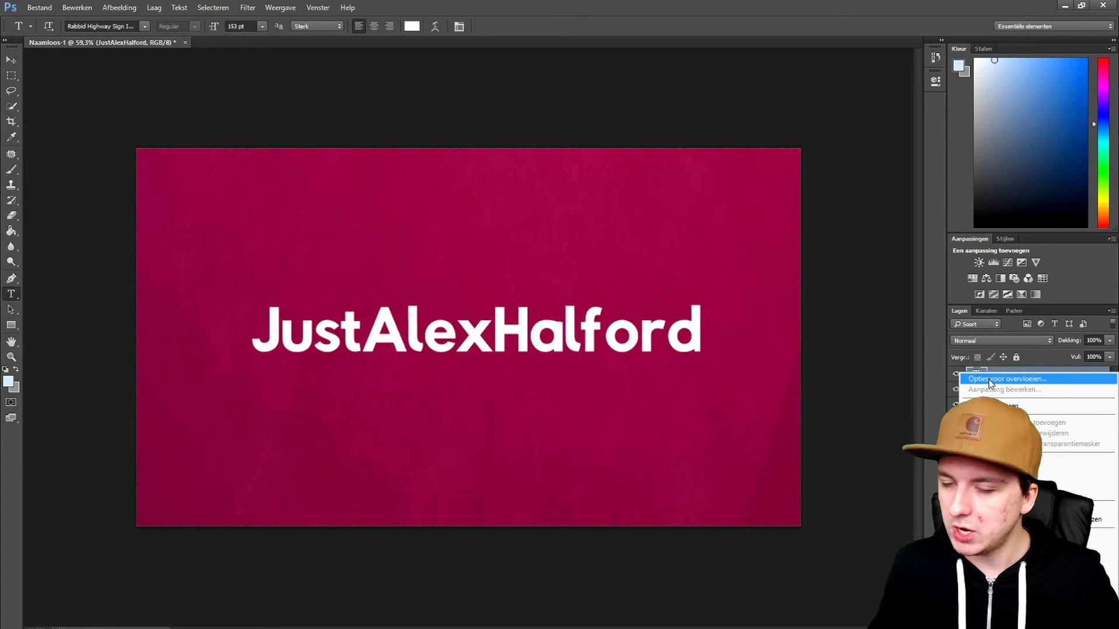
click(988, 379)
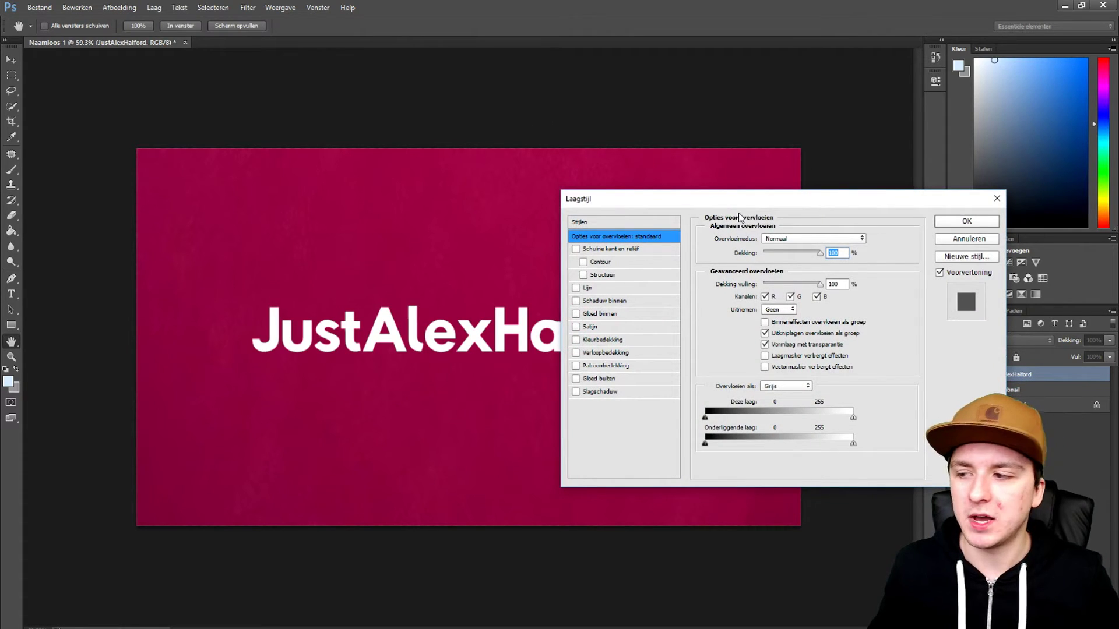
drag(695, 202, 412, 117)
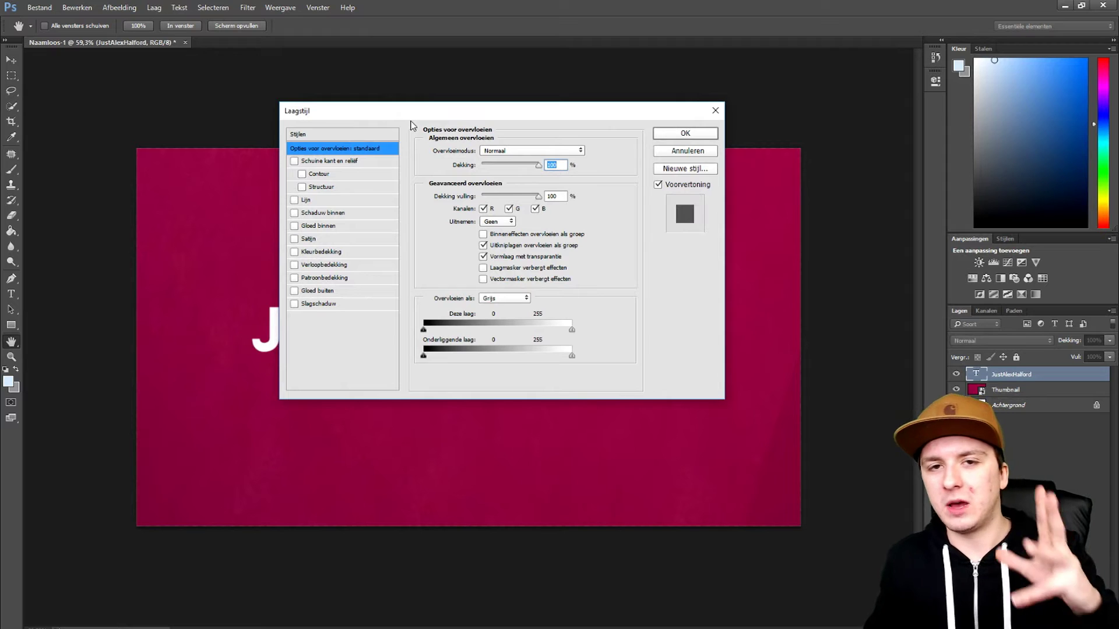
drag(412, 113, 687, 19)
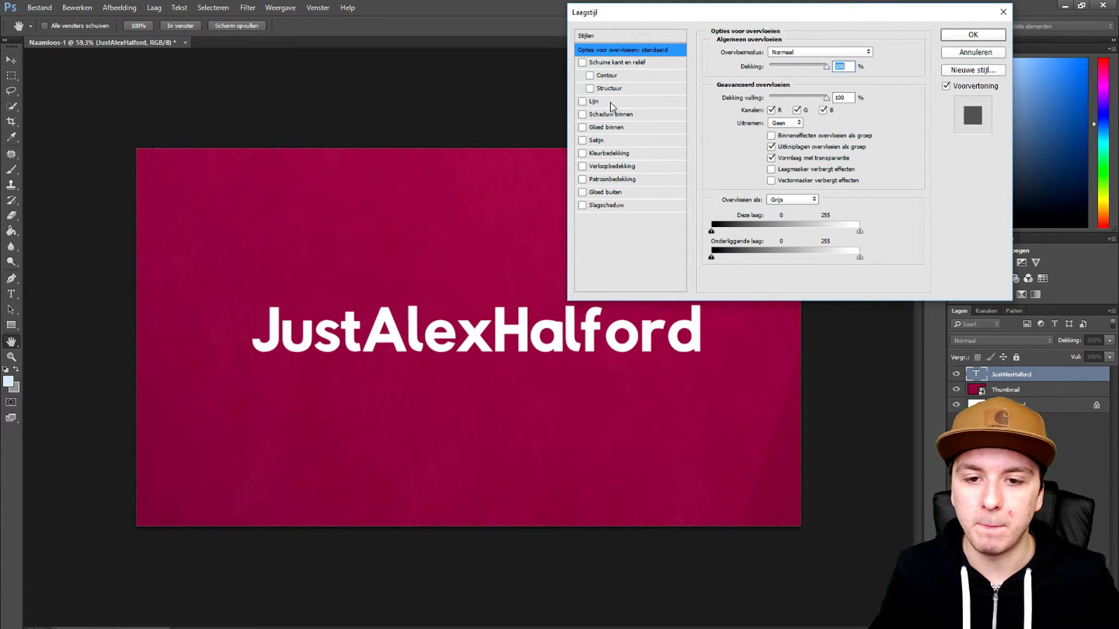
Enable a drop shadow on the JustAlexHalford text and fit the design on screen
click(608, 207)
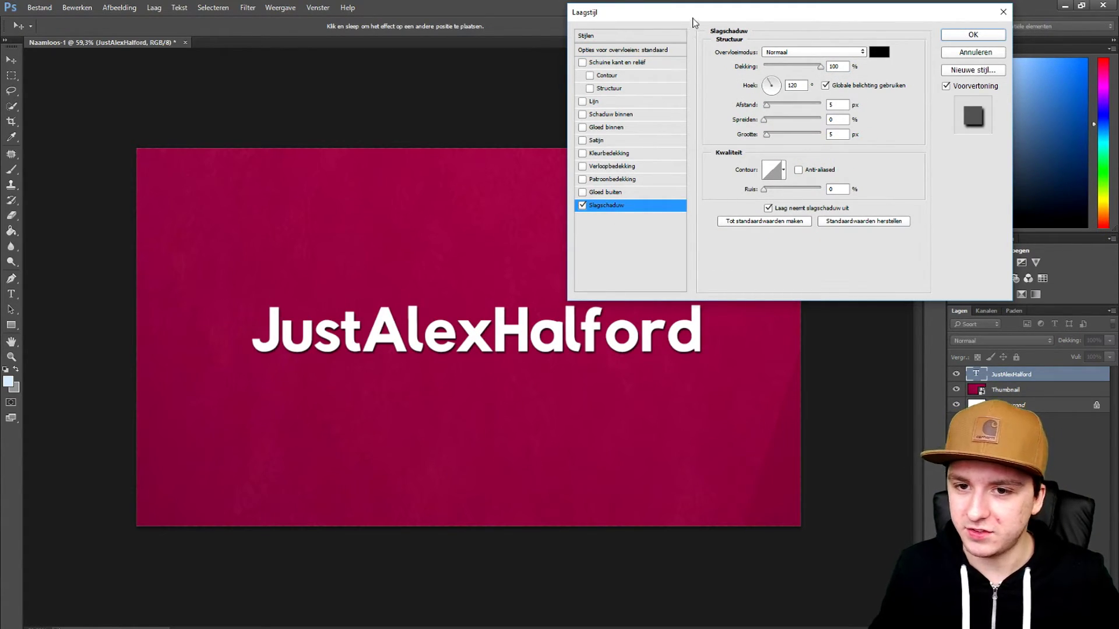
key(Return)
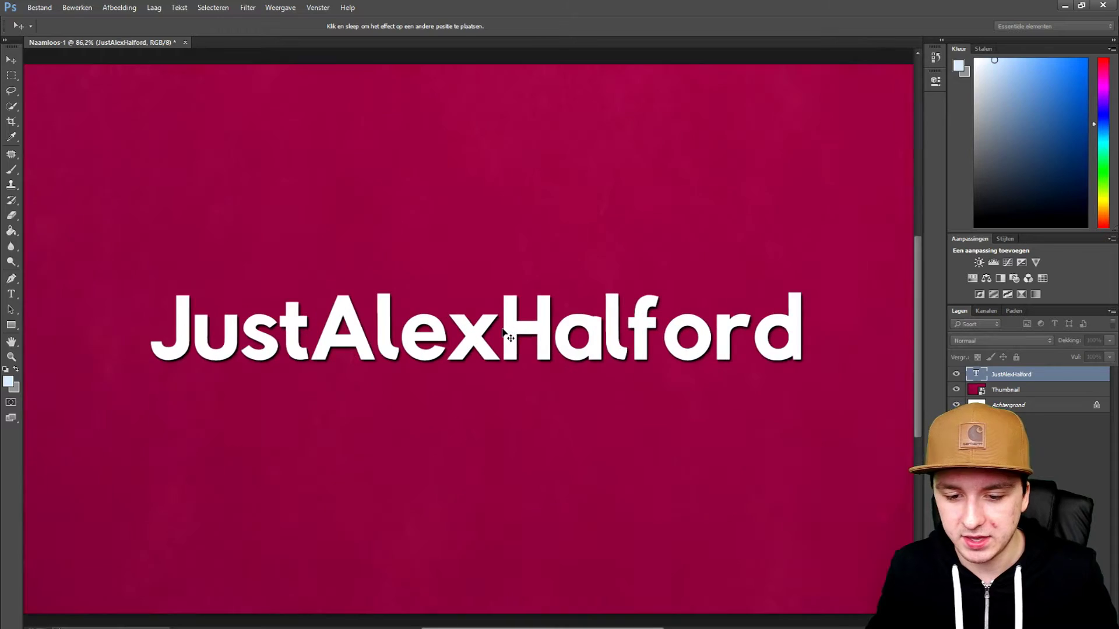
scroll(615, 303, up, 3)
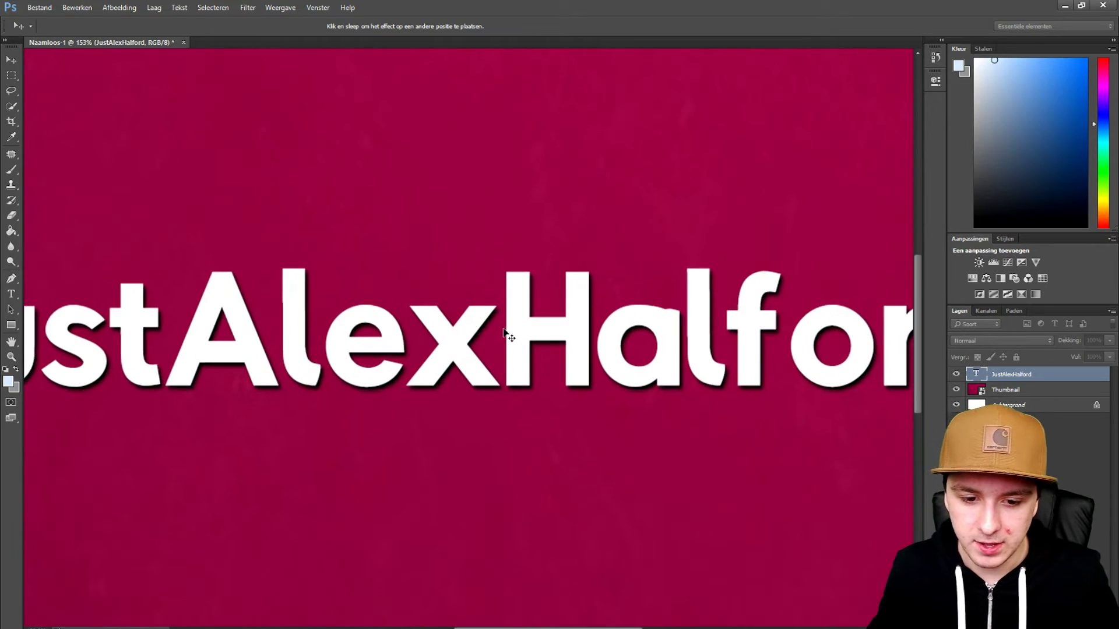
scroll(615, 303, down, 3)
key(ctrl+0)
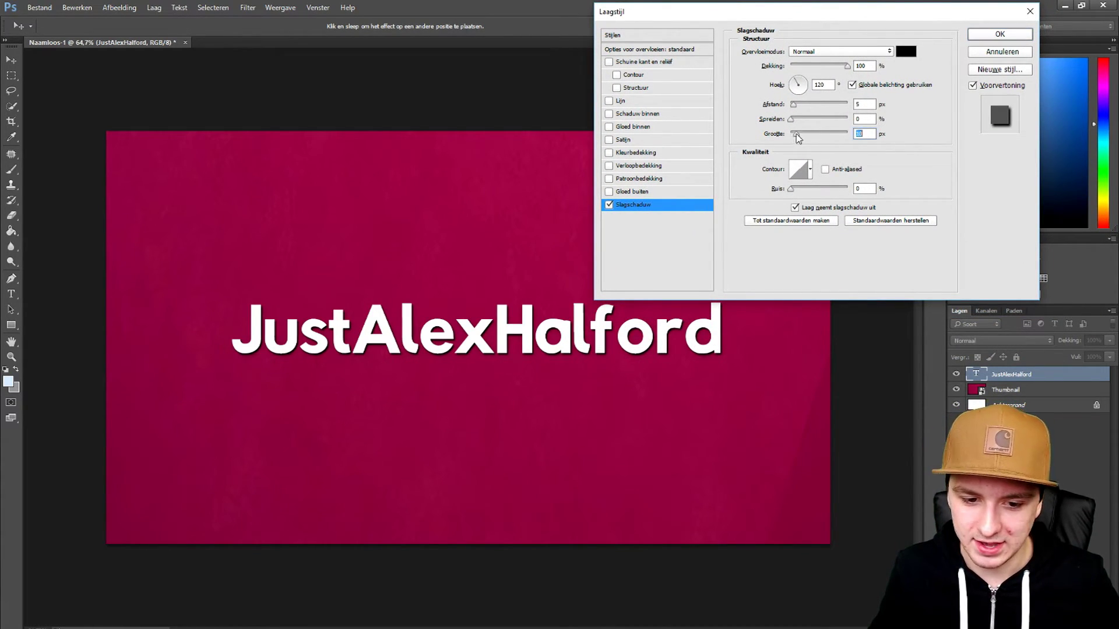
Tune the drop shadow size, settling on 9 px with 5 px distance
drag(797, 138, 804, 138)
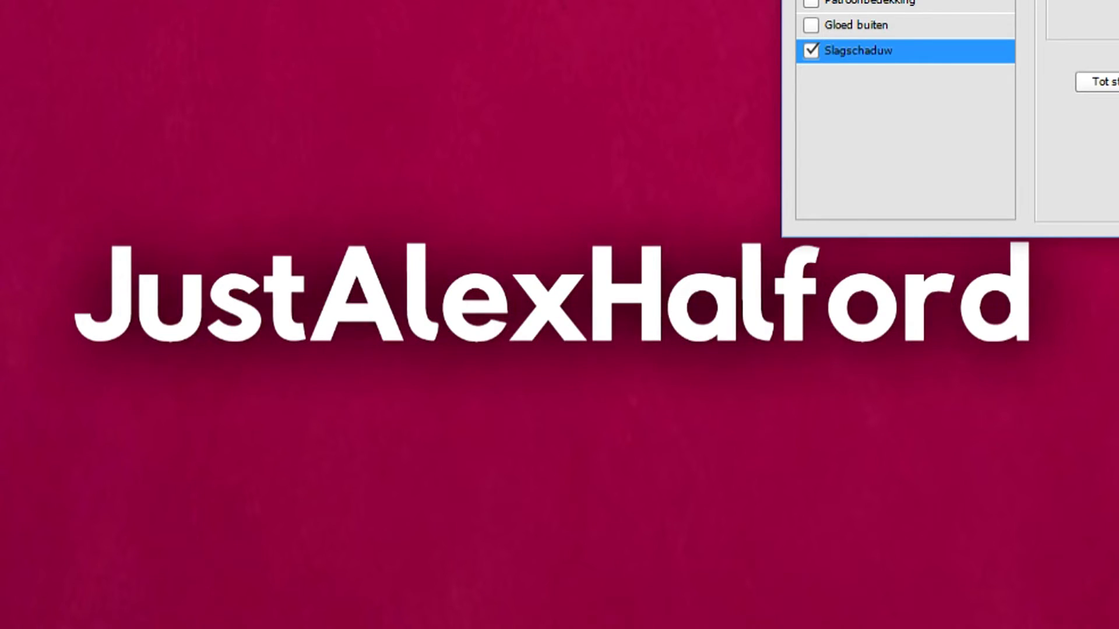
drag(804, 138, 777, 136)
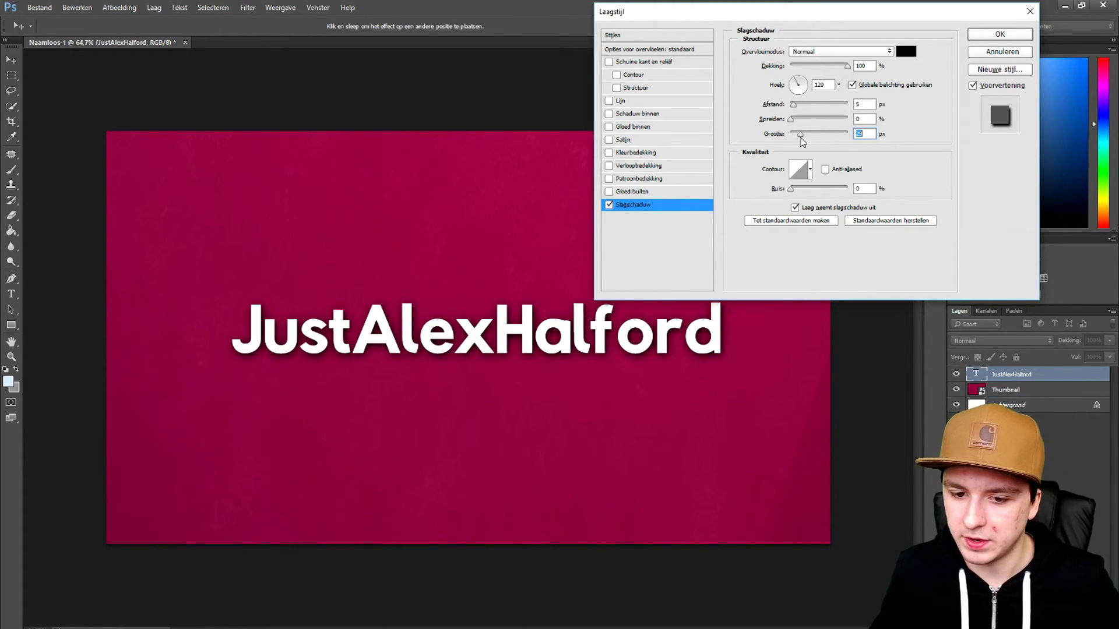
mouse_move(801, 139)
mouse_down()
mouse_move(788, 137)
mouse_move(797, 142)
mouse_up()
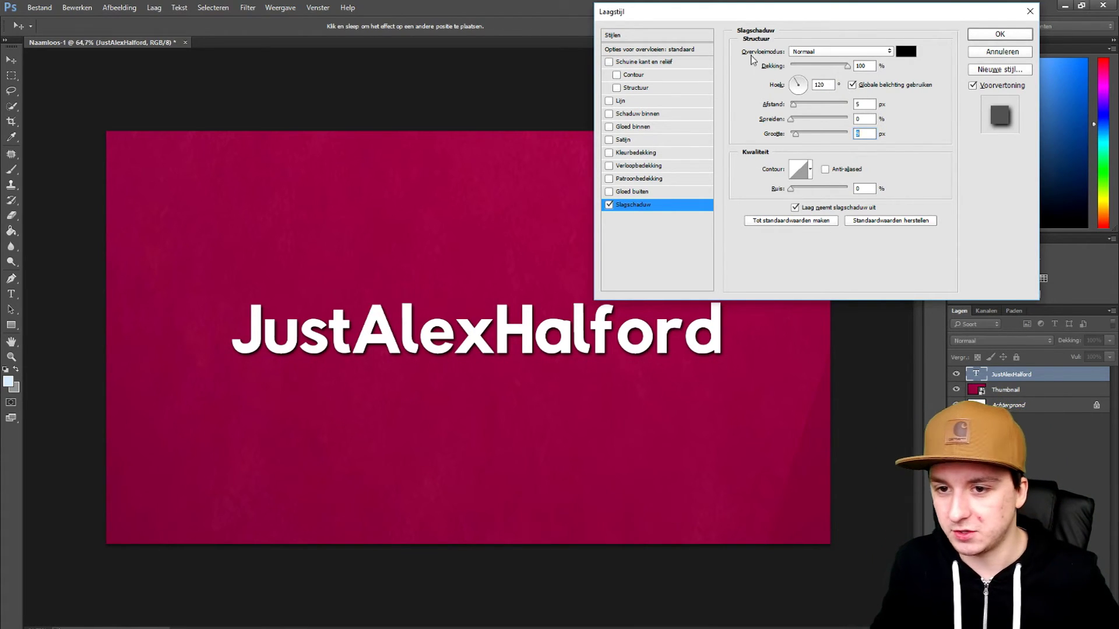
Try the shadow blend modes from Verspreiden through Bedekken and Harde mix to Verschil
drag(728, 20, 752, 21)
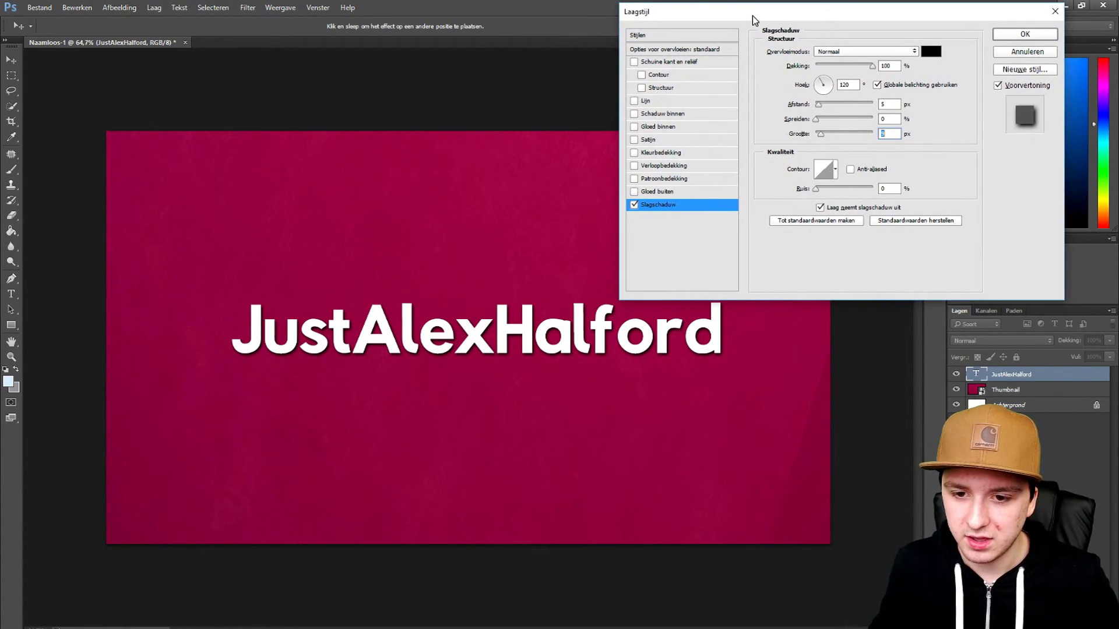
click(854, 53)
click(844, 70)
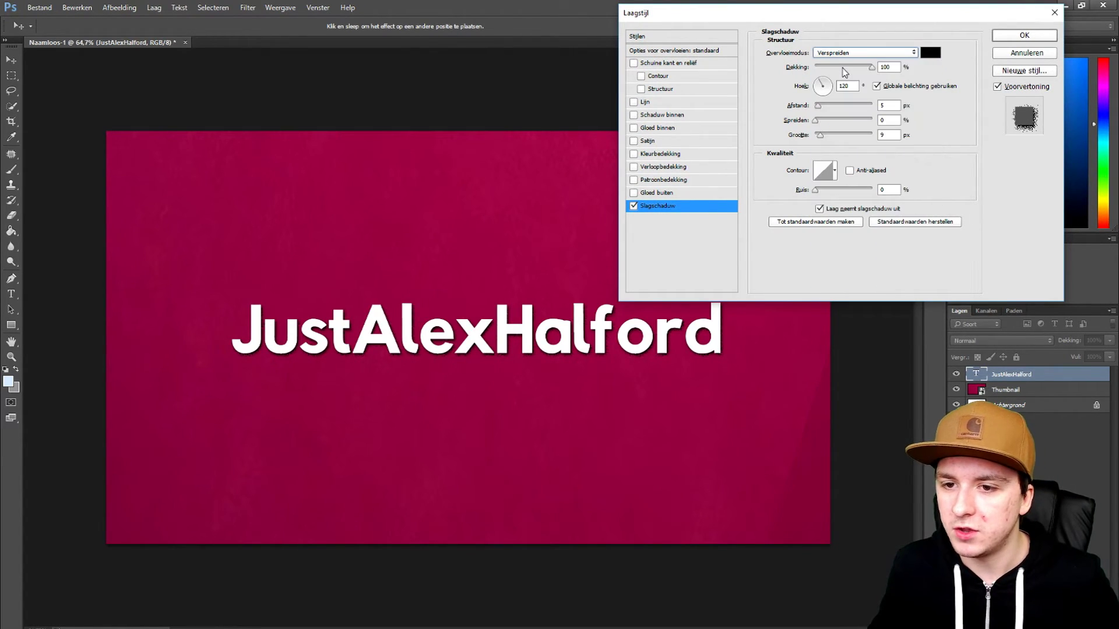
key(Down)
key(Down)
key(Down)
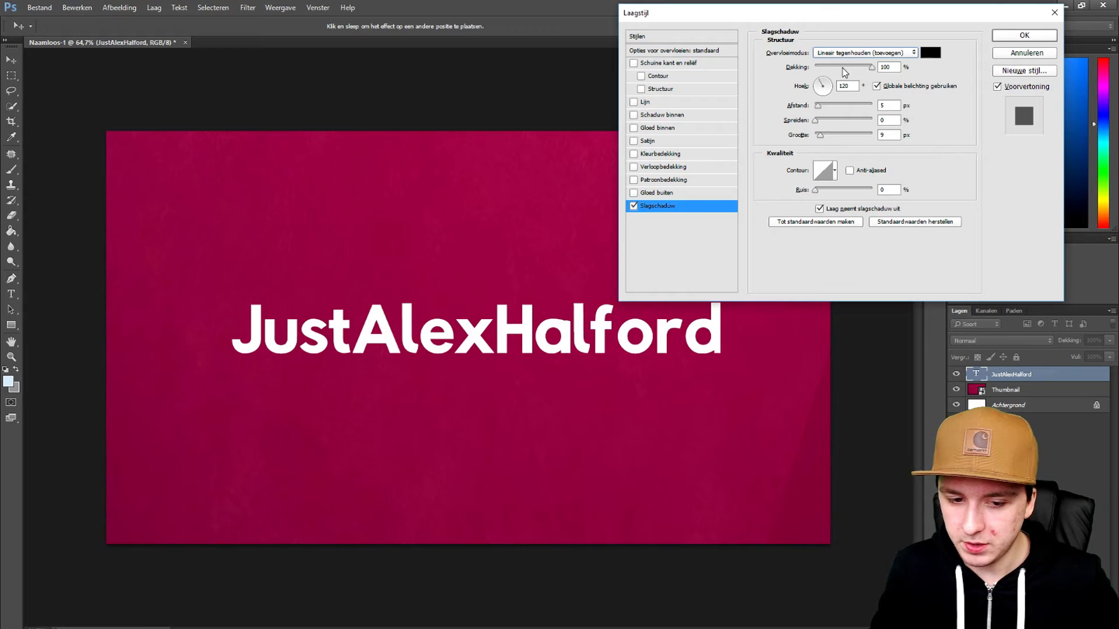
key(Down)
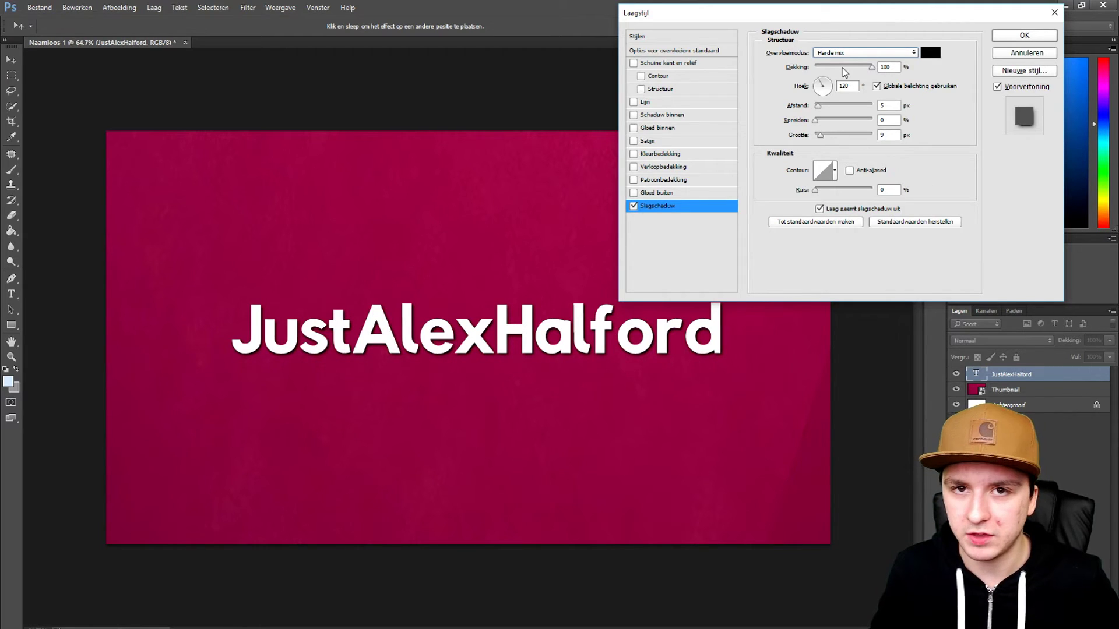
key(Down)
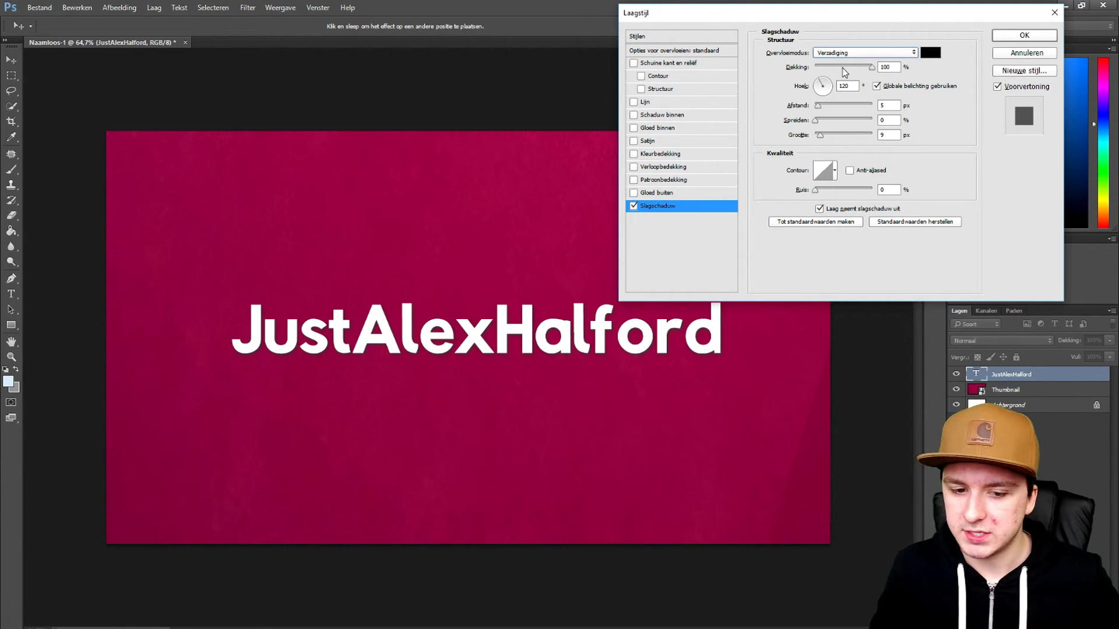
Cycle from Normaal through the blend modes to Lineair licht, then bring up the shadow colour picker
click(846, 53)
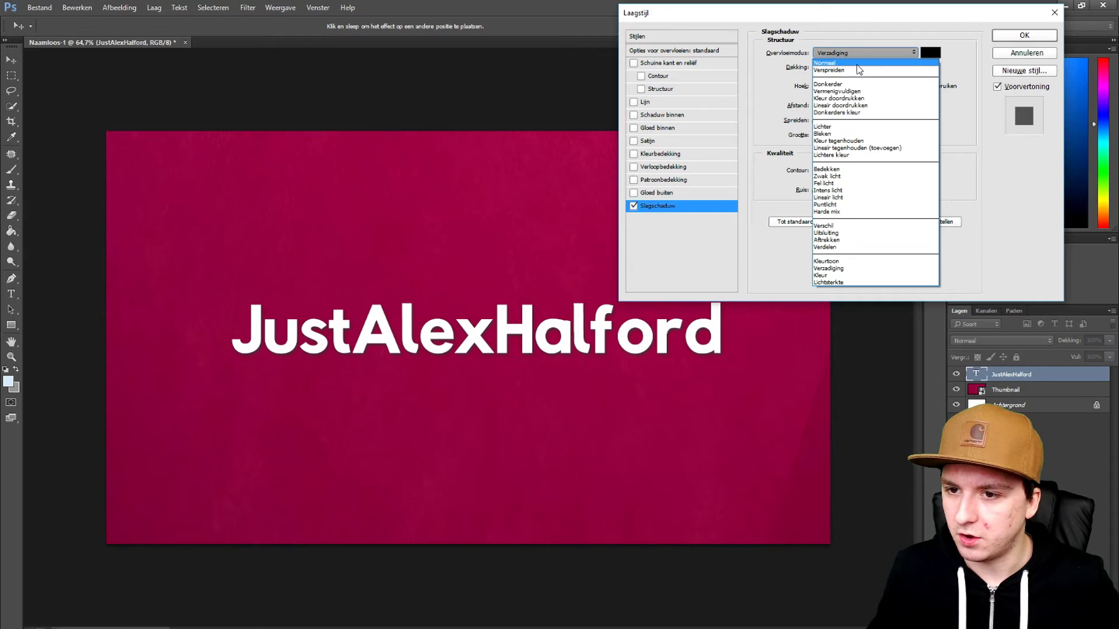
click(858, 64)
key(Down)
key(Down)
key(Down)
key(Down)
key(Down)
key(Down)
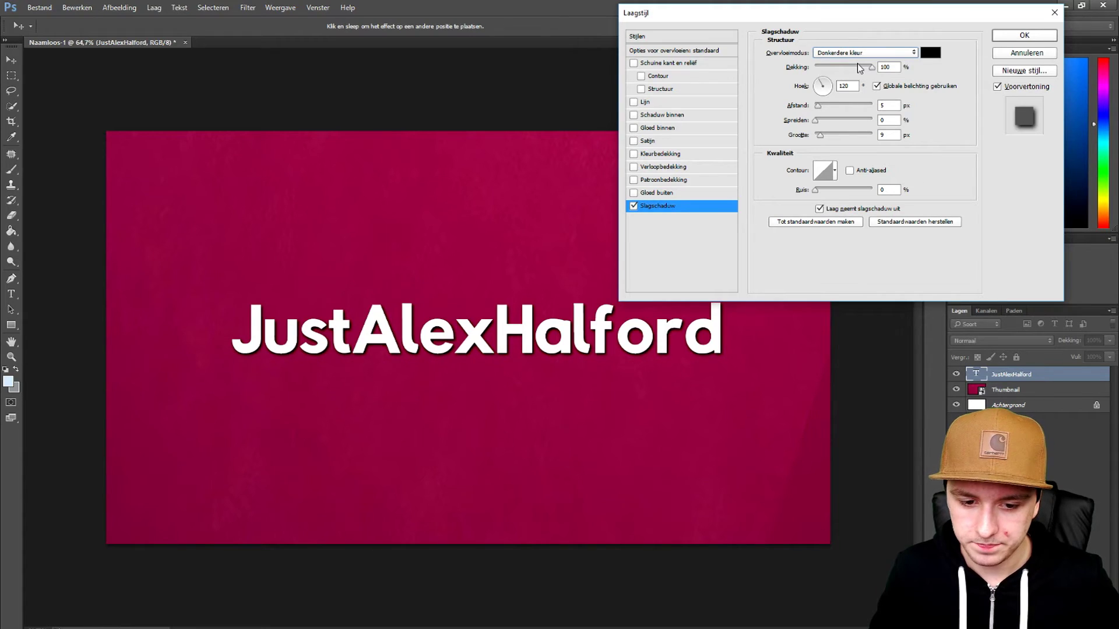
key(Up)
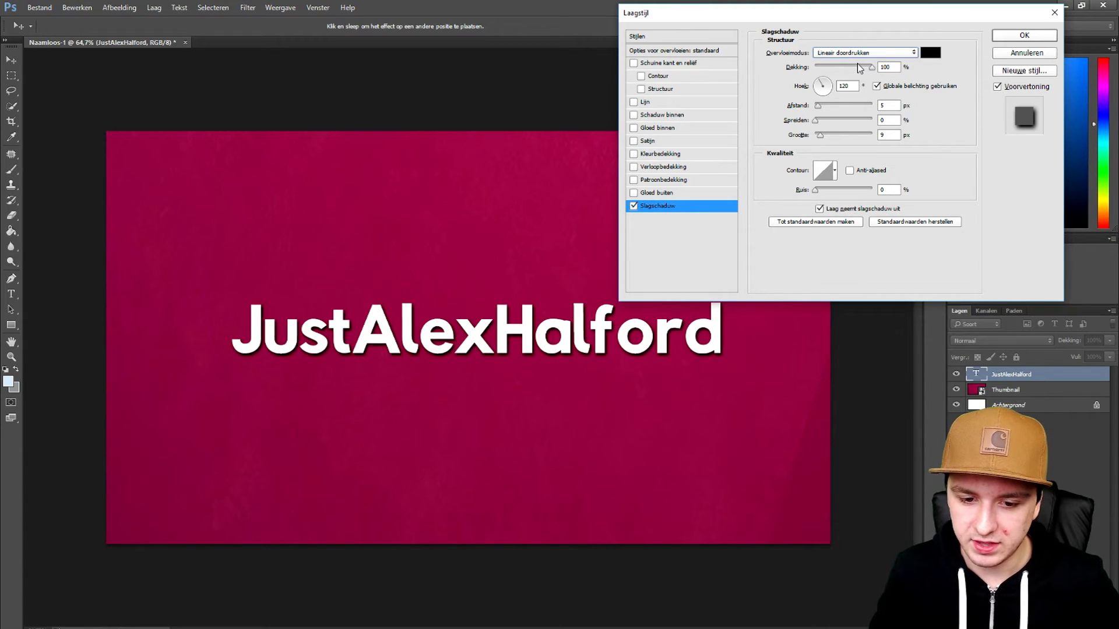
key(Down)
key(Down)
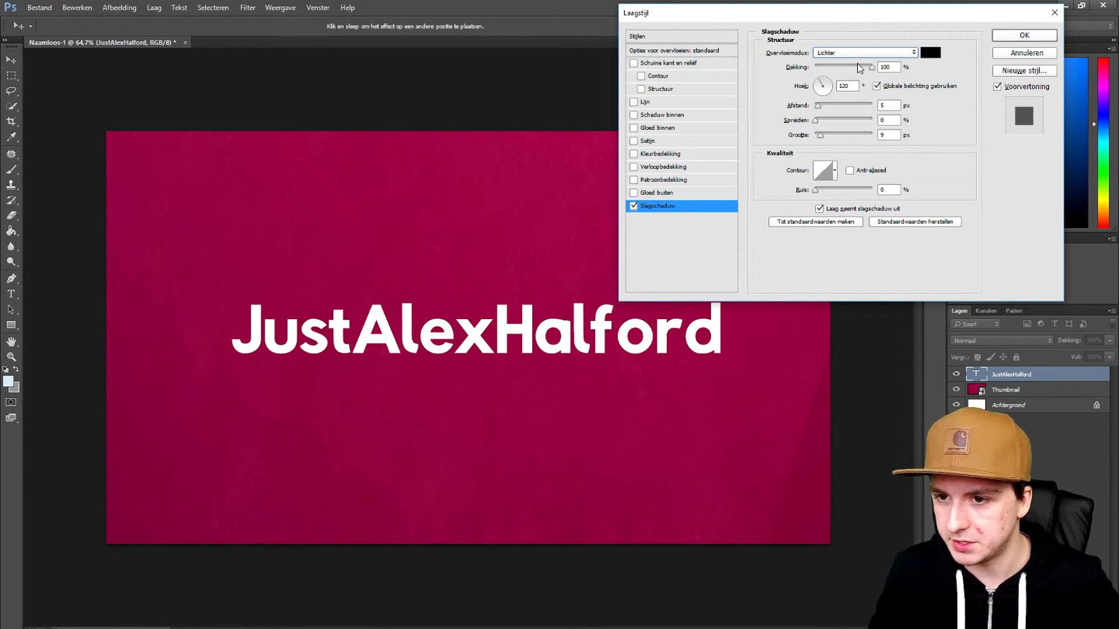
key(Down)
key(Down)
key(Down)
key(Down)
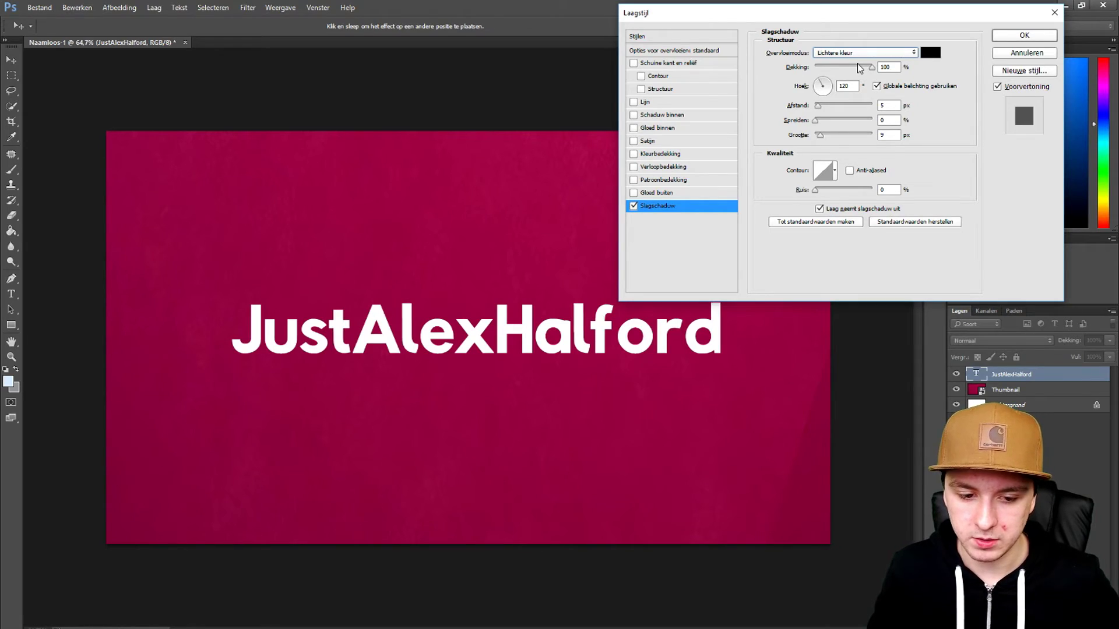
key(Down)
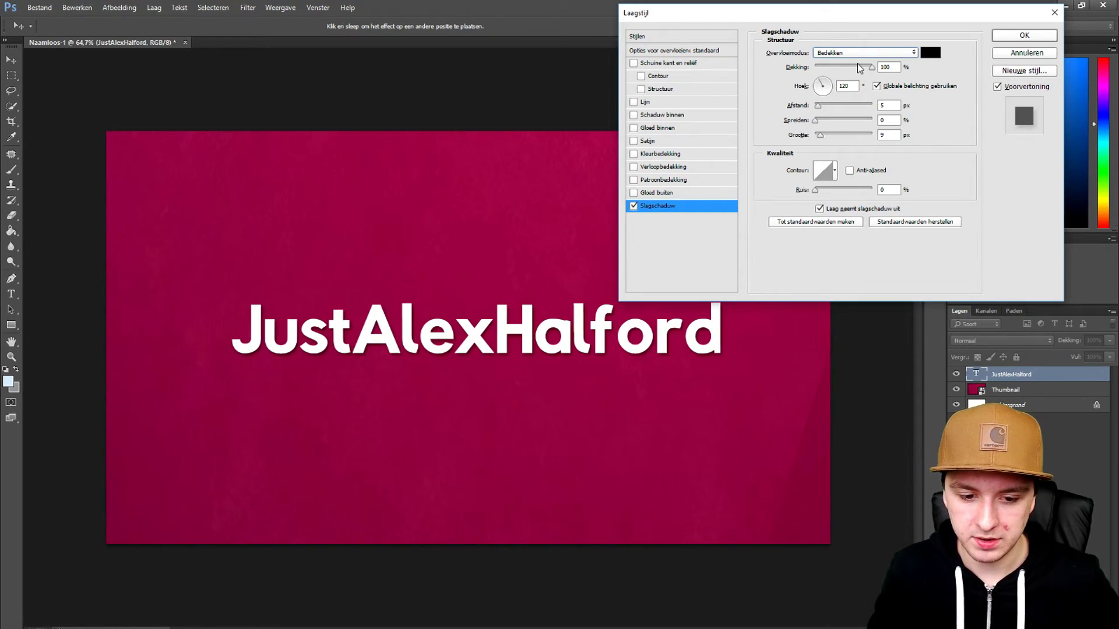
key(Down)
key(Down)
key(Down)
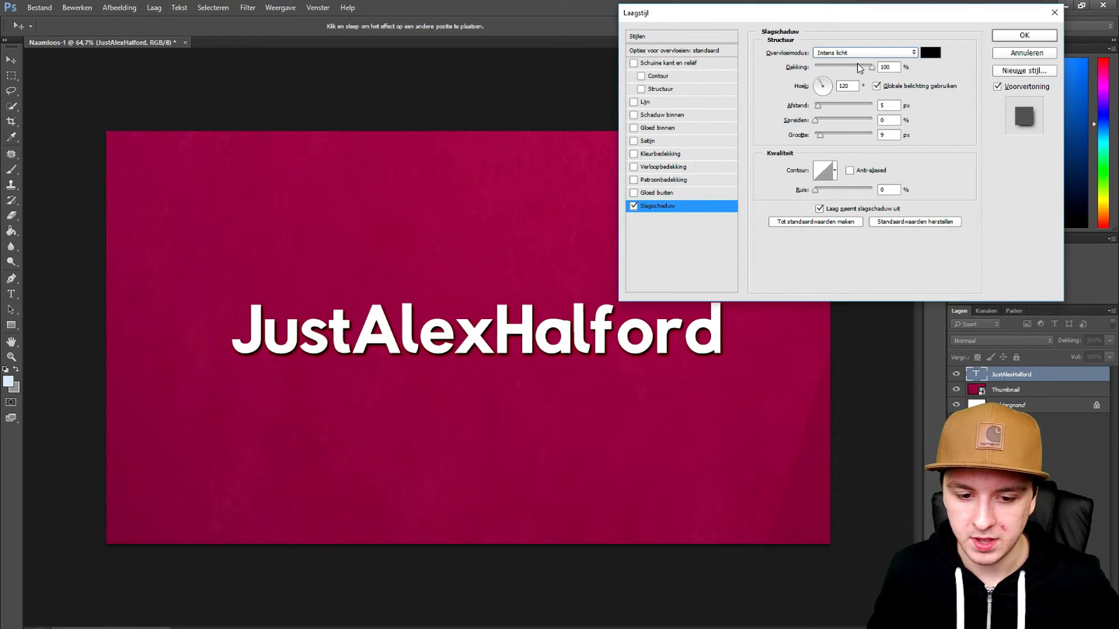
key(Down)
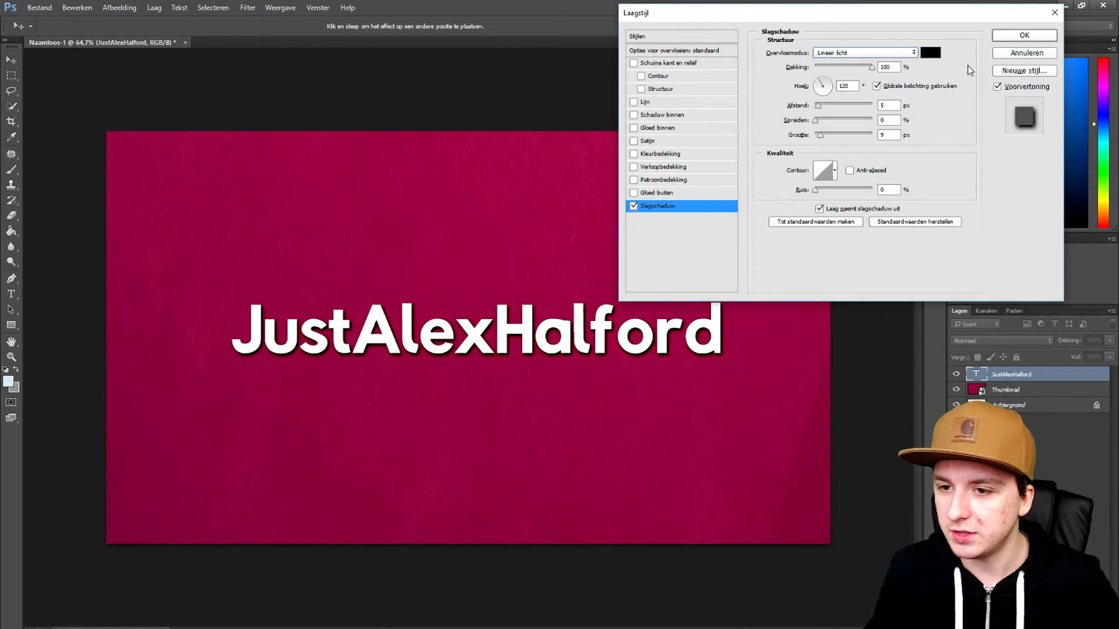
click(932, 54)
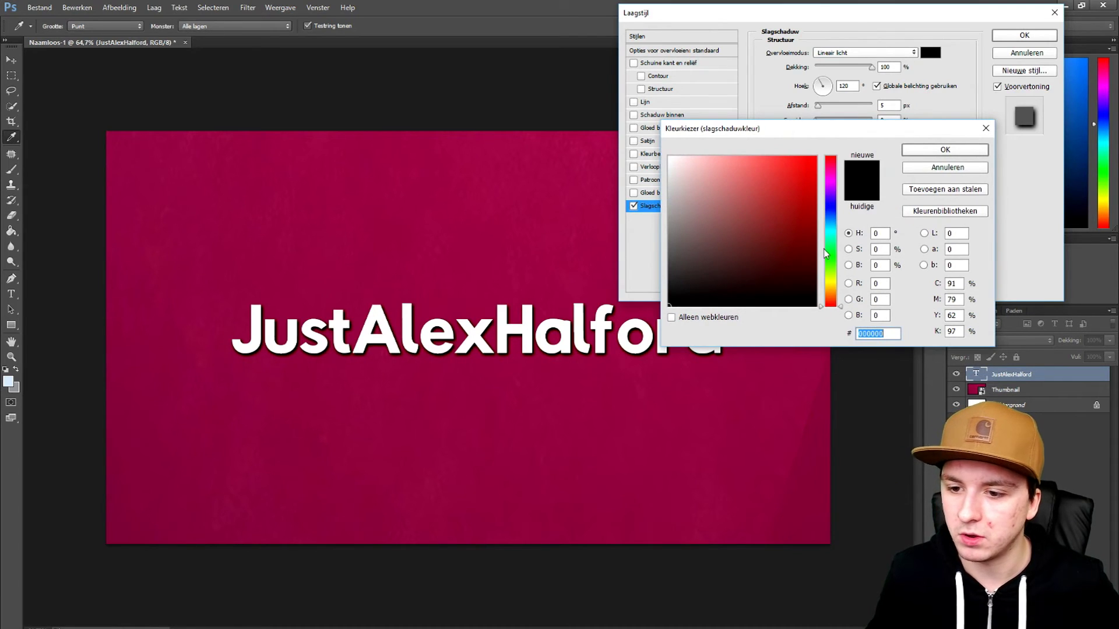
Set the shadow colour to yellow, then pick a darker shade
drag(837, 268, 837, 277)
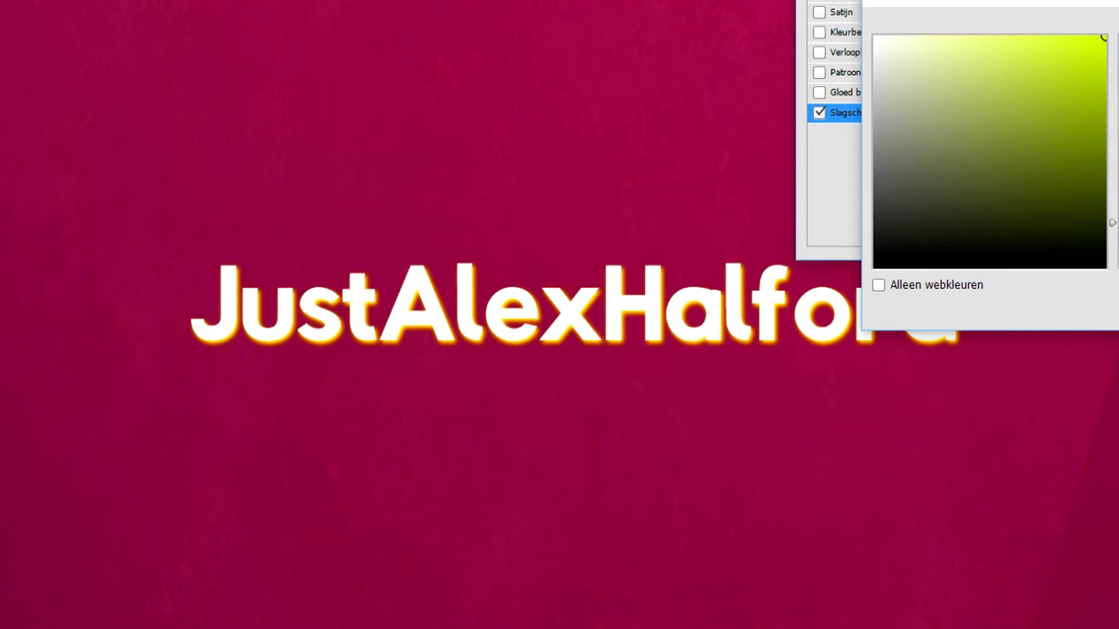
key(Return)
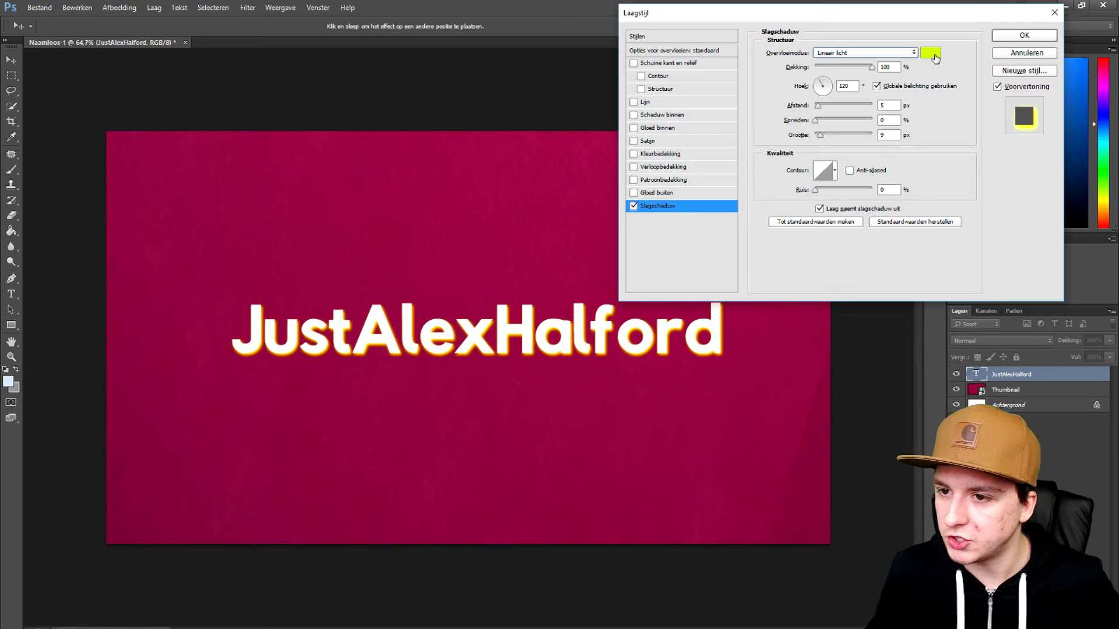
click(931, 53)
click(754, 249)
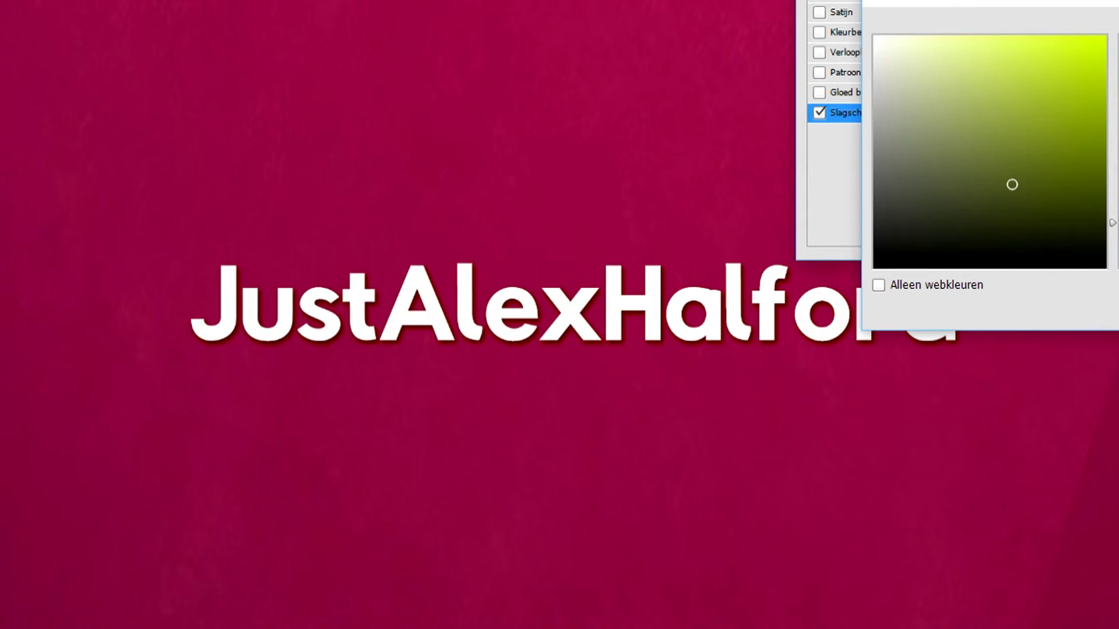
Try purple, blue, green and red shadow hues, then cancel the Color Picker and Layer Style
mouse_move(1114, 222)
mouse_down()
mouse_move(1114, 82)
mouse_move(1113, 259)
mouse_up()
click(1074, 76)
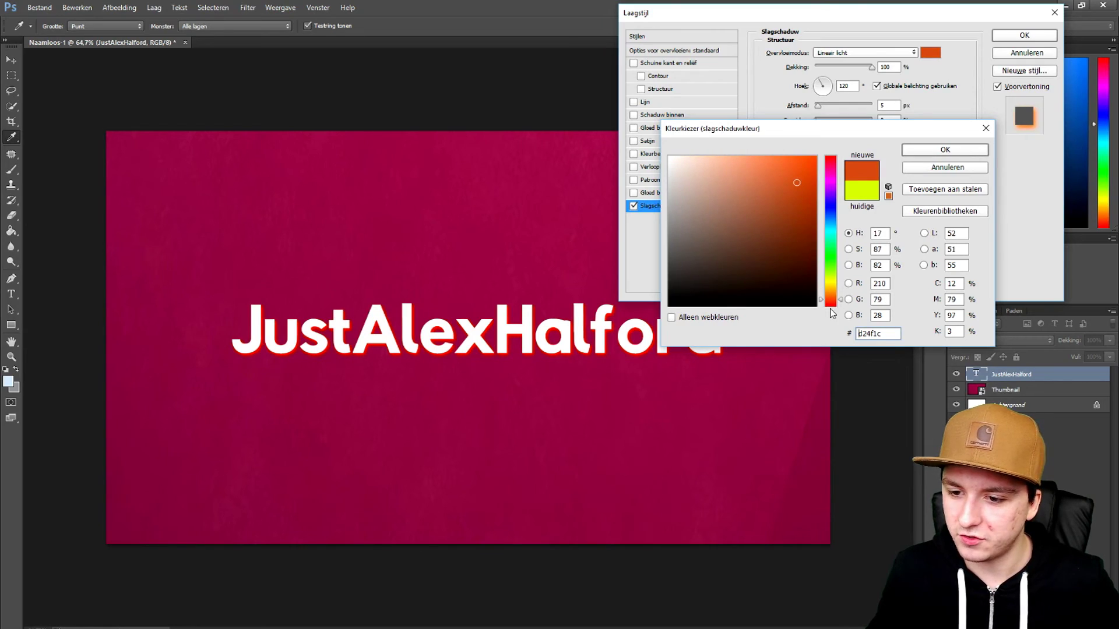
drag(832, 313, 831, 232)
drag(835, 214, 837, 164)
click(949, 171)
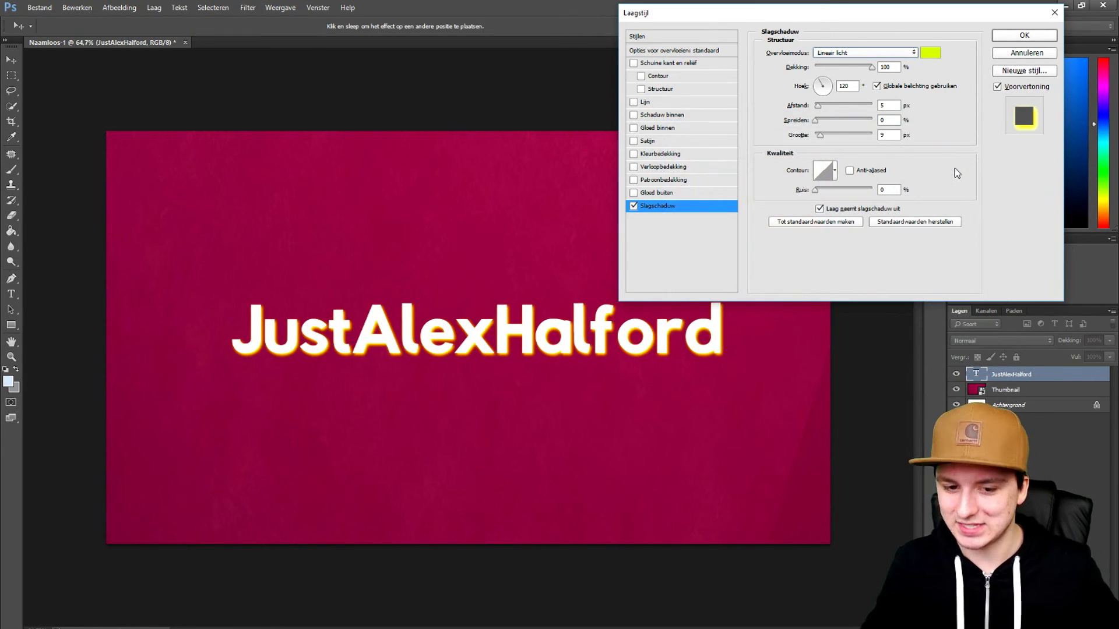
click(1030, 55)
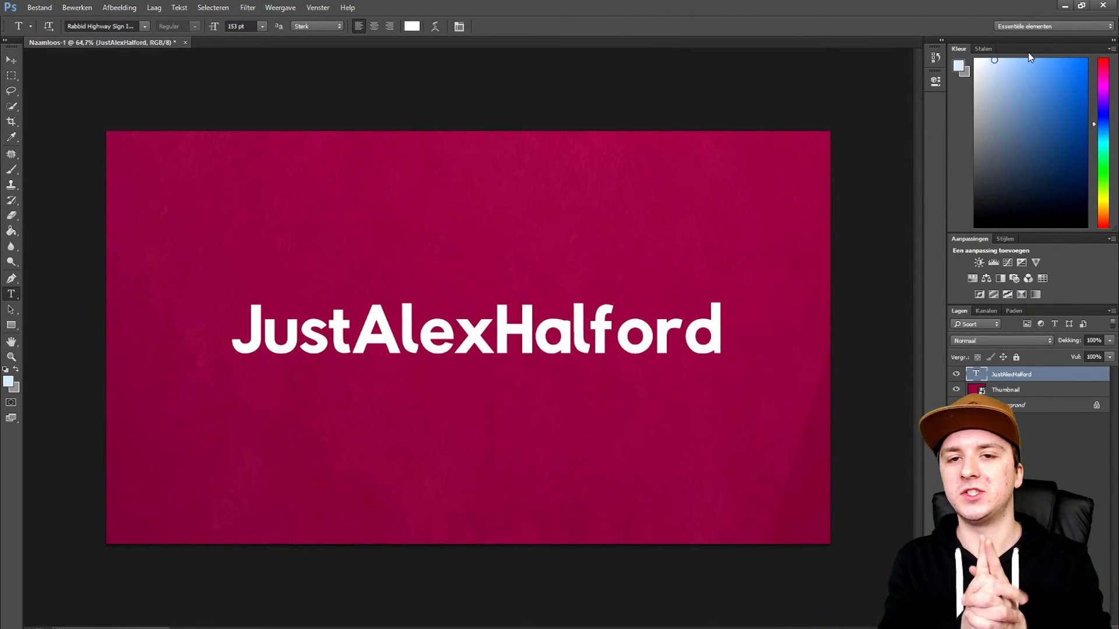